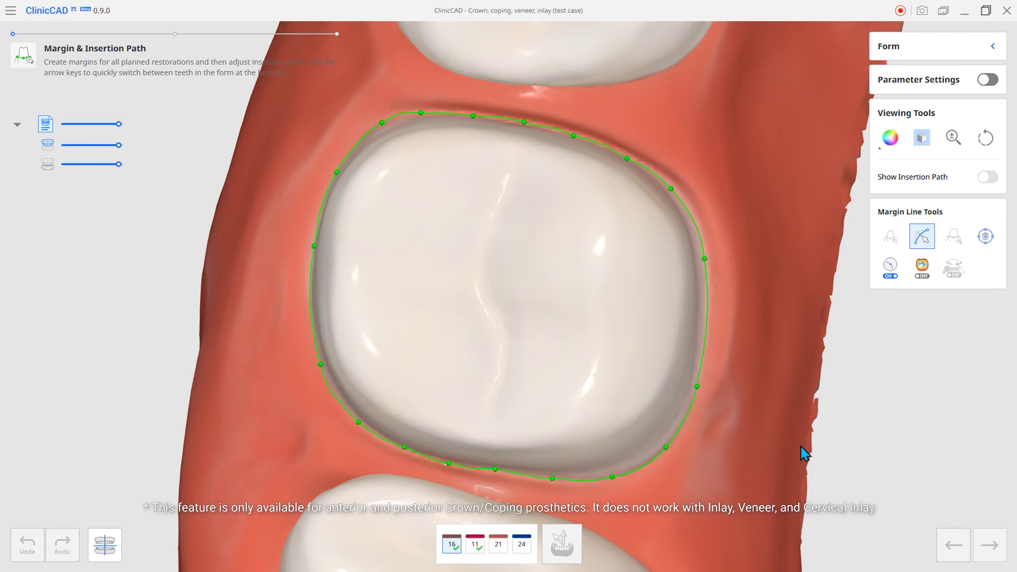
right_click_drag(793, 443, 740, 450)
scroll(770, 454, "down", 1)
scroll(740, 424, "down", 5)
middle_click_drag(751, 354, 651, 360)
scroll(689, 363, "down", 1)
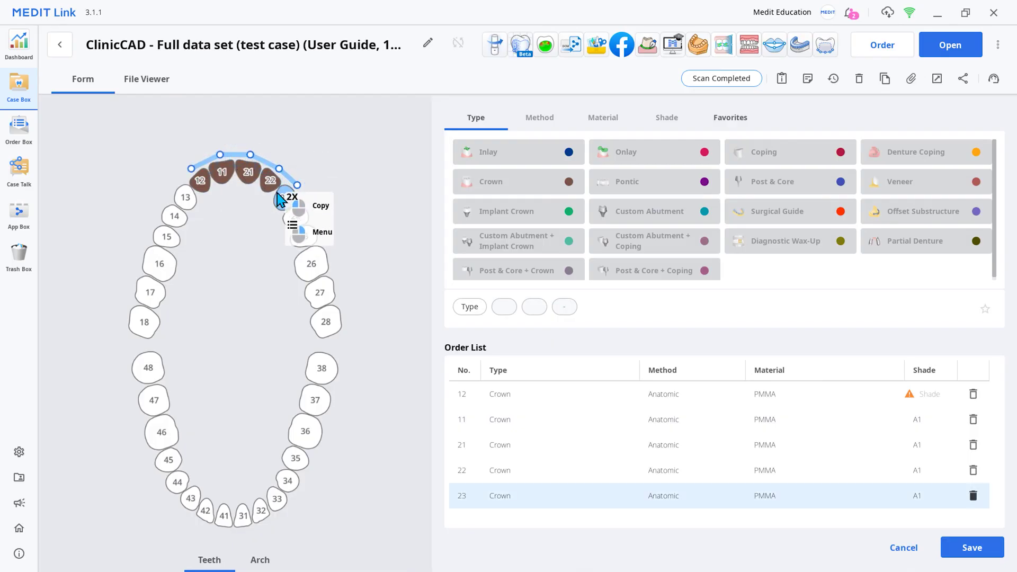
Step: Open the full data set case with five anterior crowns in ClinicCAD and advance to the tooth selection stage
left_click(528, 50)
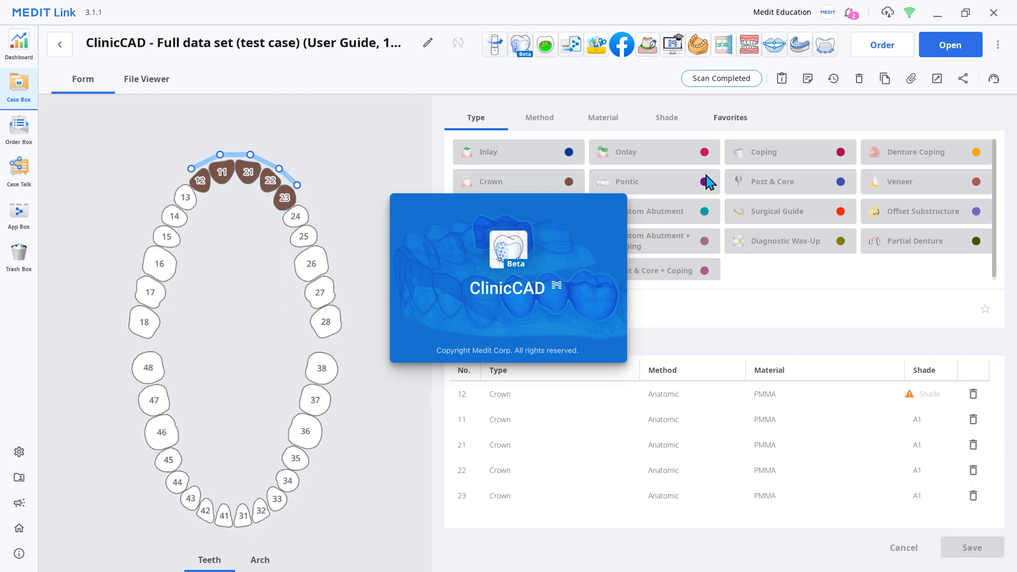
left_click(990, 540)
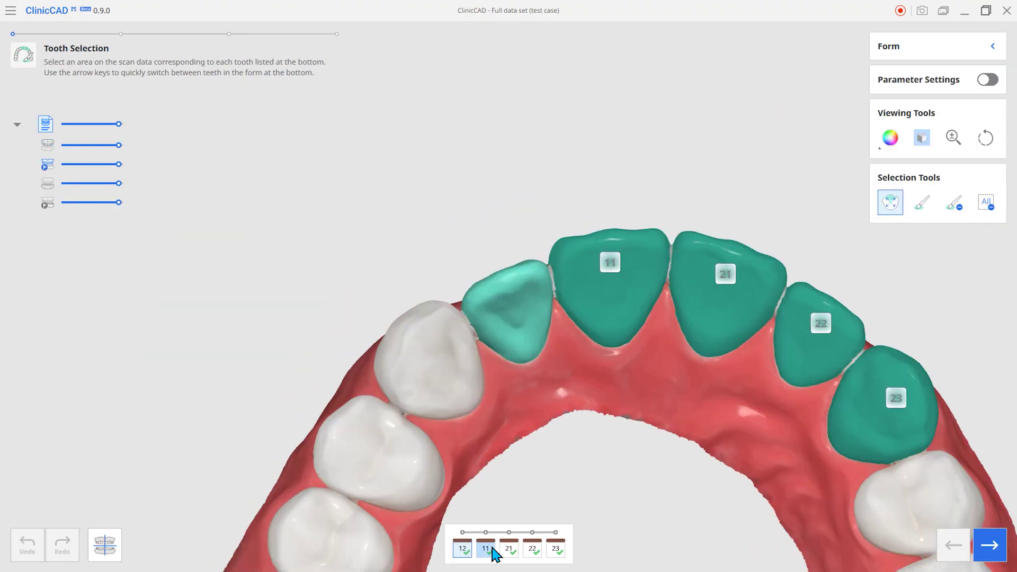
Step: Review the selected tooth areas one after another for teeth 11, 21, 22 and 23
left_click(492, 549)
left_click(509, 552)
left_click(532, 551)
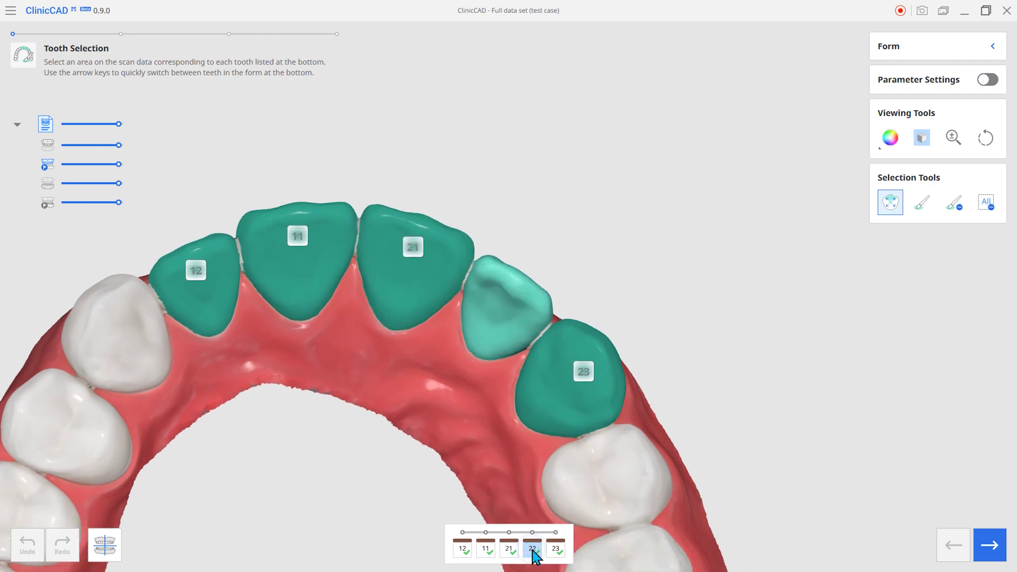
left_click(559, 547)
right_click_drag(244, 382, 533, 263)
right_click_drag(87, 297, 127, 359)
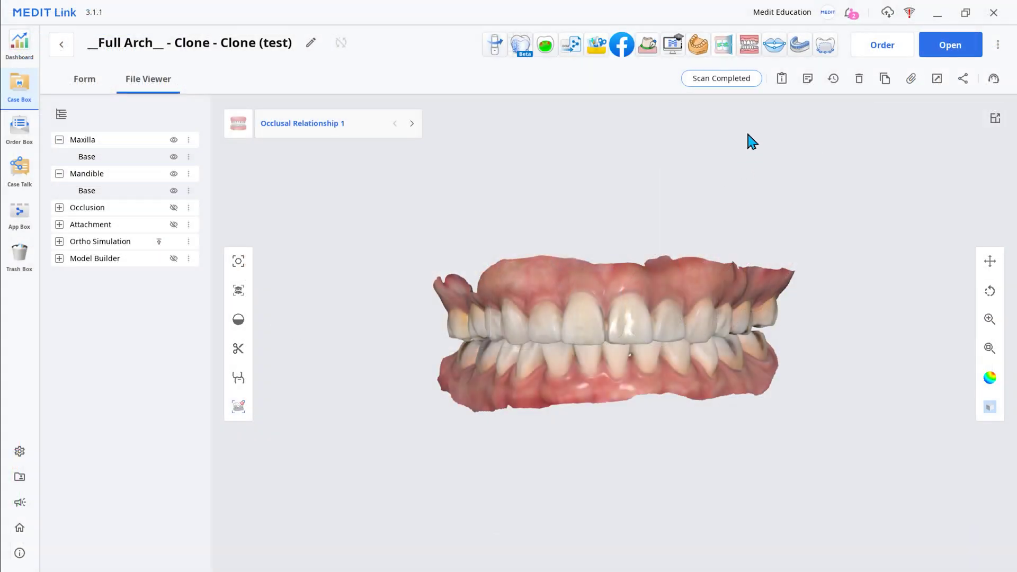
Step: Export the current step from Ortho Simulation as Teeth Only with open bottoms, accepting the file name Scenario 1_Teeth(2)
left_click(747, 51)
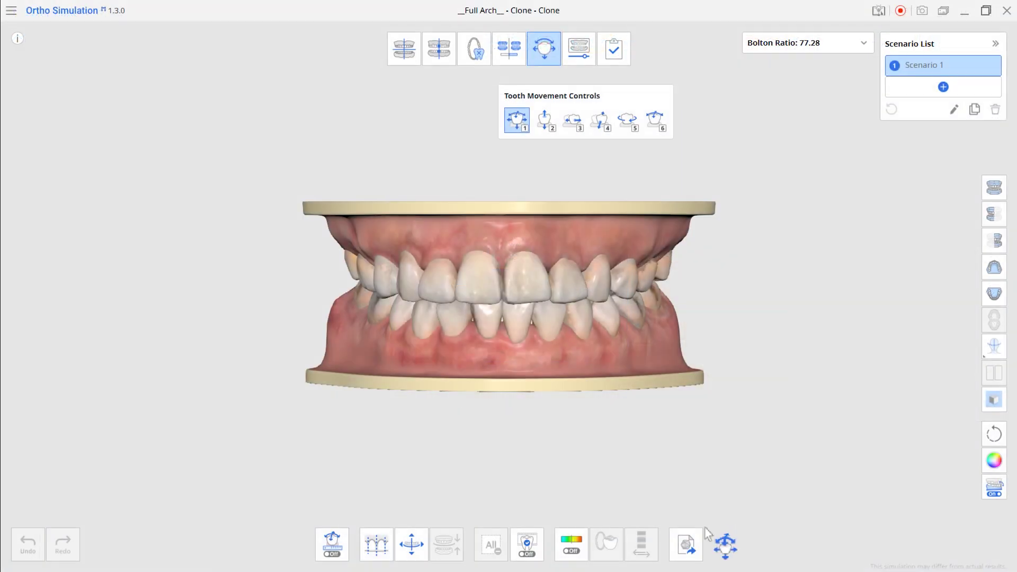
left_click(688, 547)
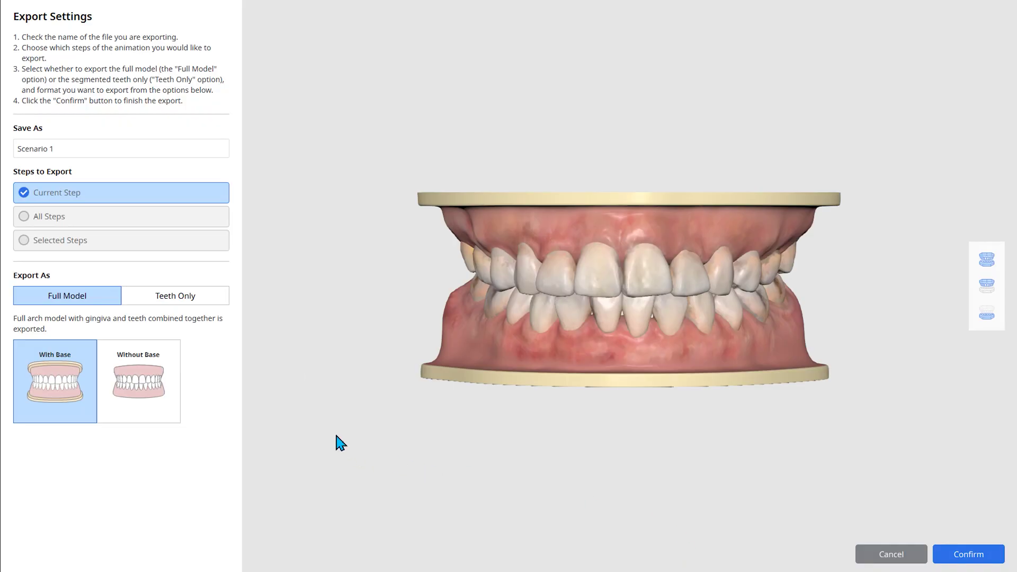
left_click(215, 295)
left_click(154, 386)
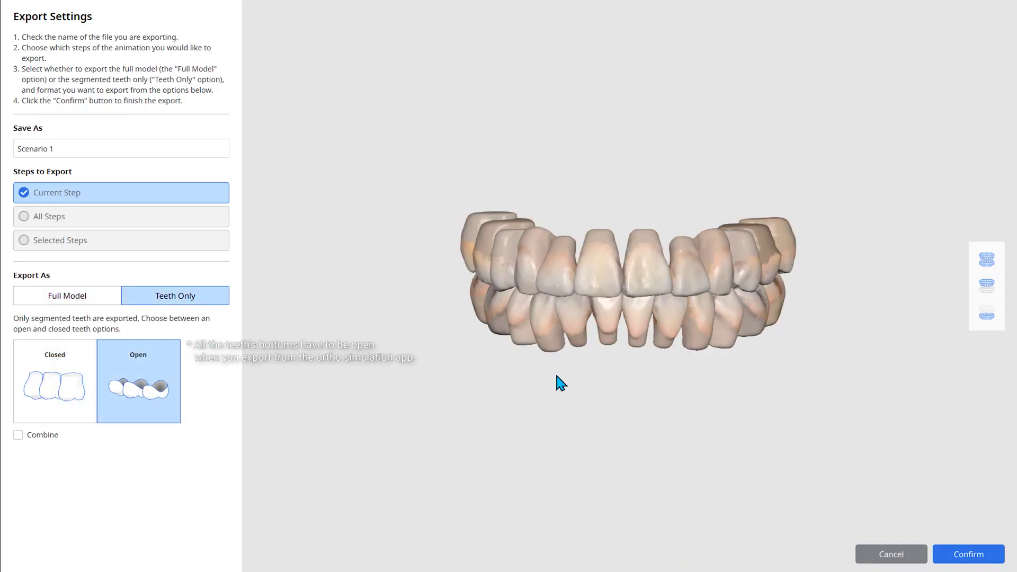
left_click(967, 554)
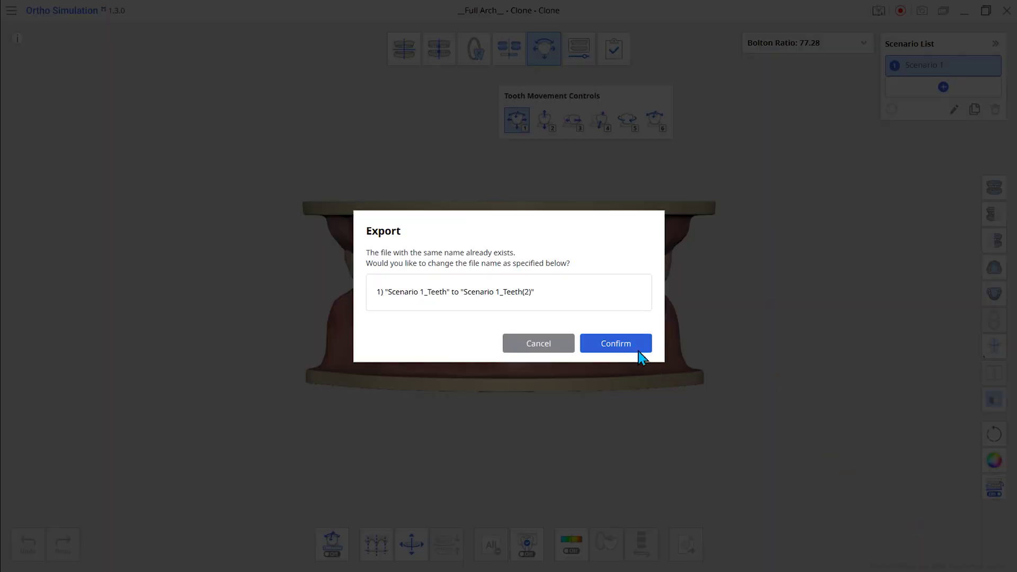
left_click(636, 348)
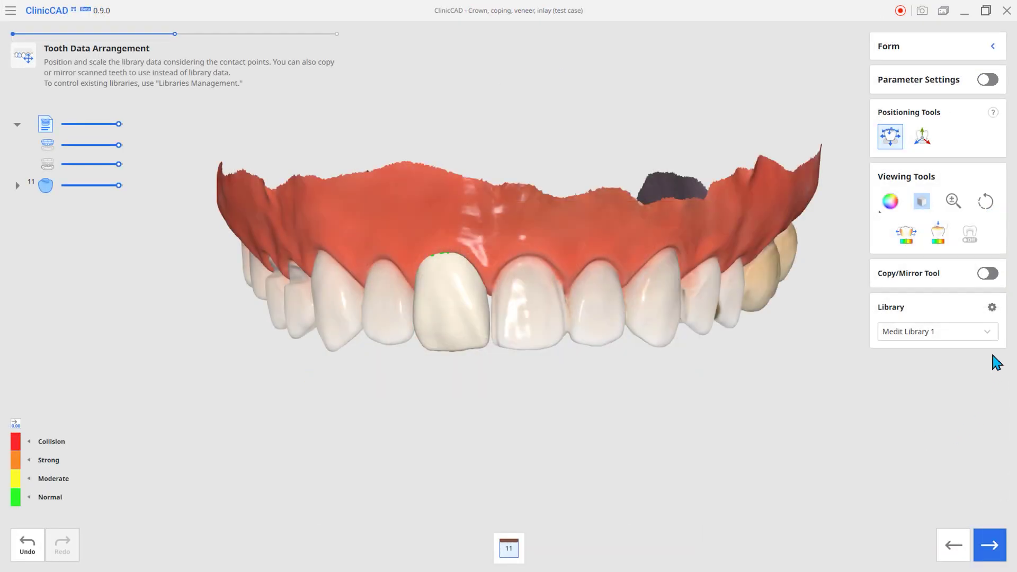
Step: Create a new tooth library in ClinicCAD's libraries management from the Scenario 1_Teeth data
left_click(992, 309)
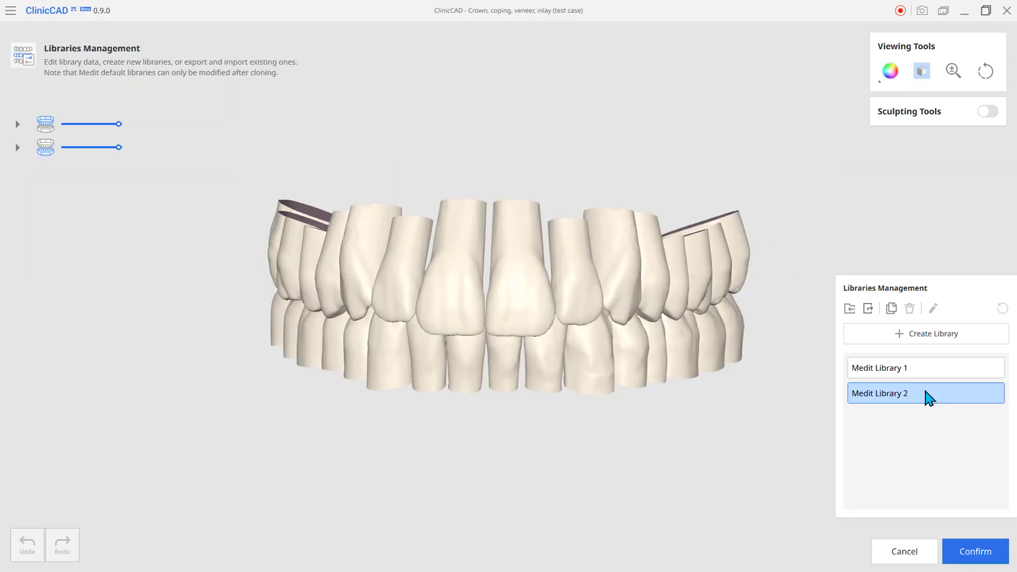
left_click(930, 343)
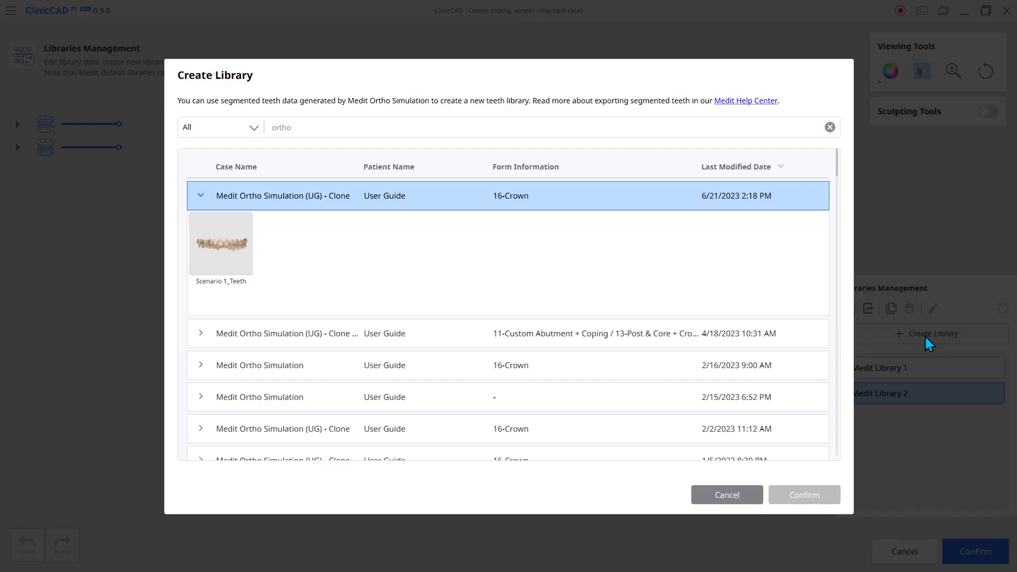
left_click(238, 255)
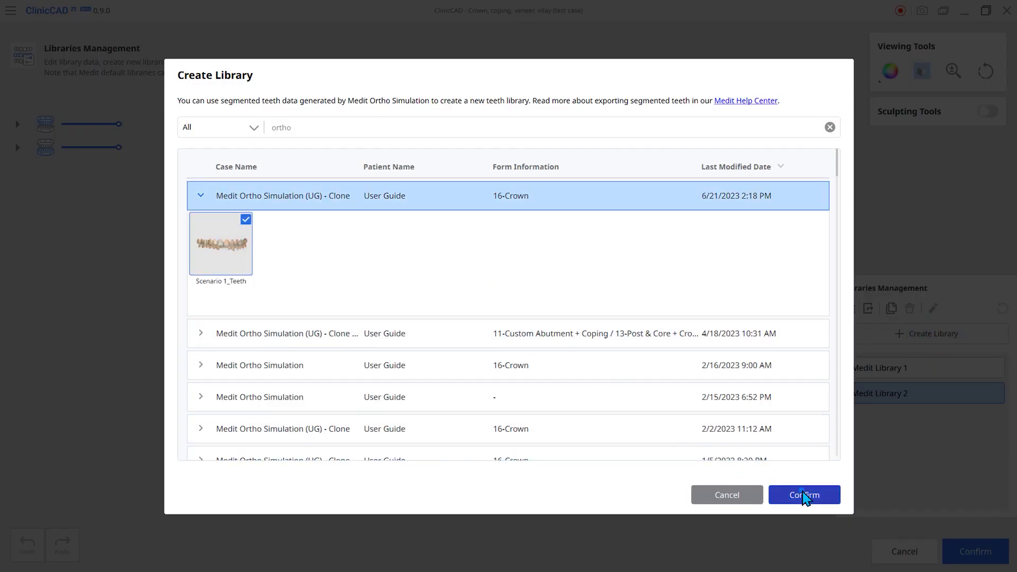
left_click(805, 495)
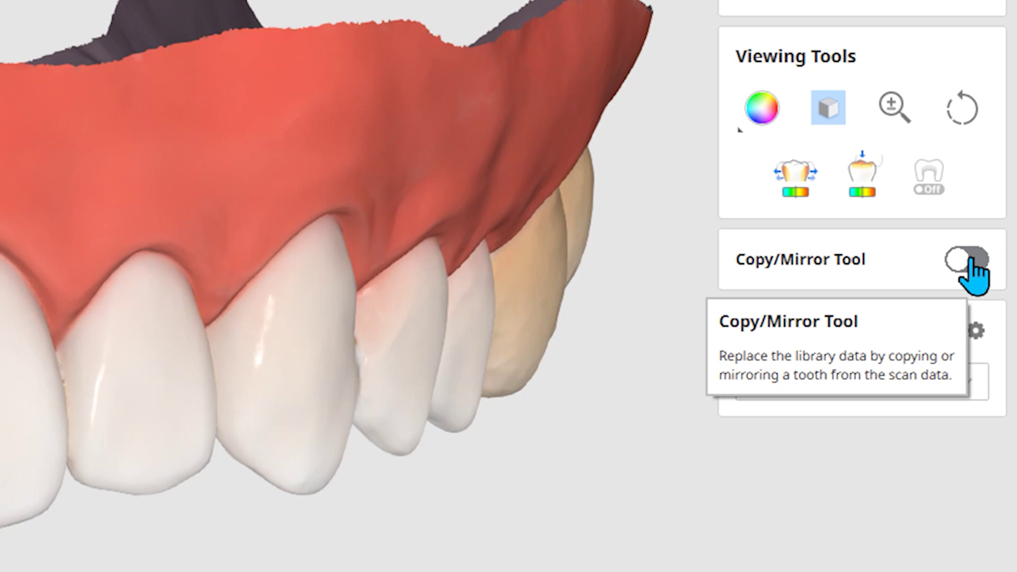
Step: Replace the library data of crown 11 with a mirrored copy of the adjacent central incisor 21
left_click(969, 262)
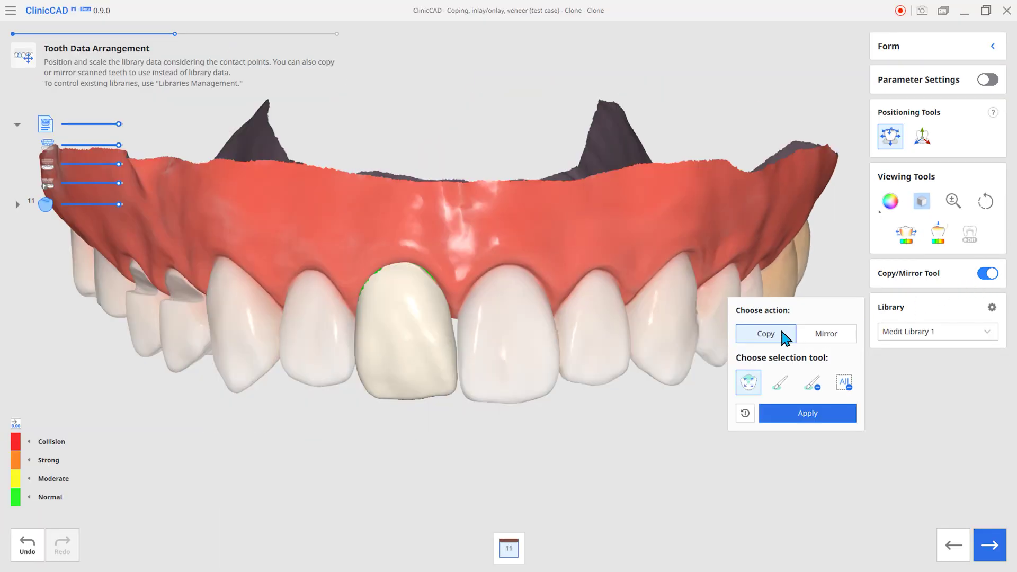
left_click(827, 339)
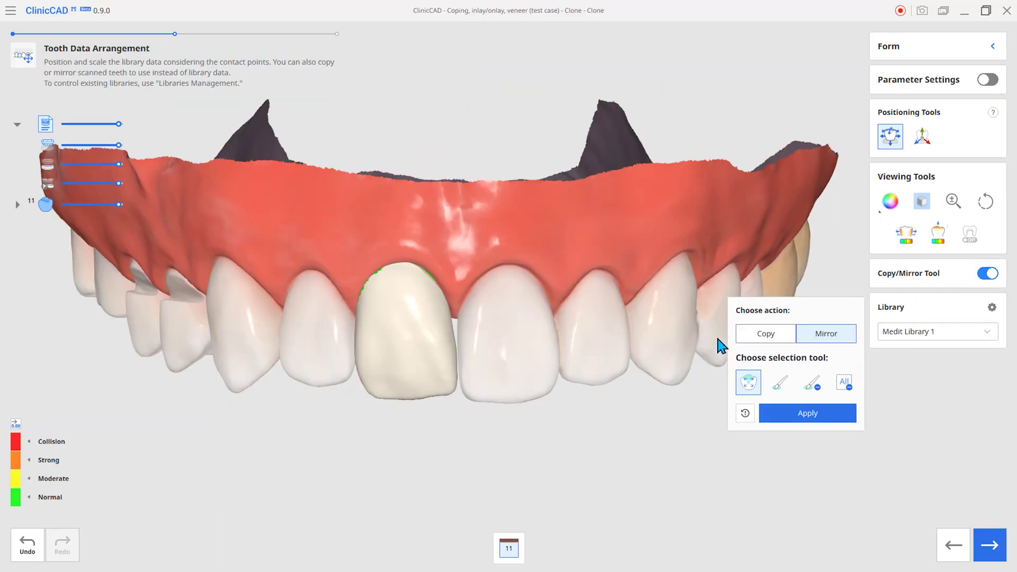
left_click(524, 371)
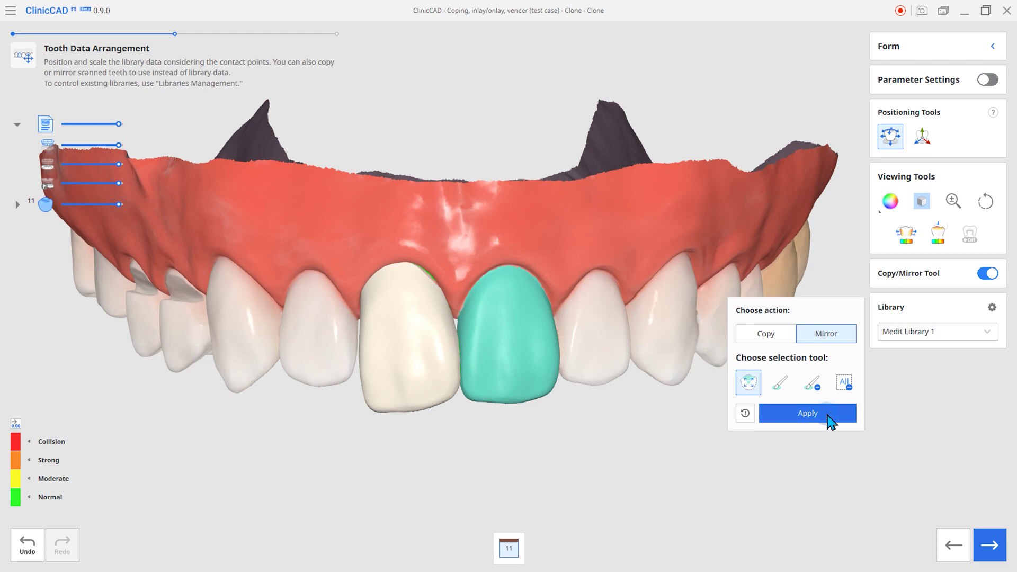
left_click(828, 415)
Step: Reposition the mirrored crown 11 so it lines up with the gum line and the neighbouring incisors
left_click_drag(425, 366, 414, 366)
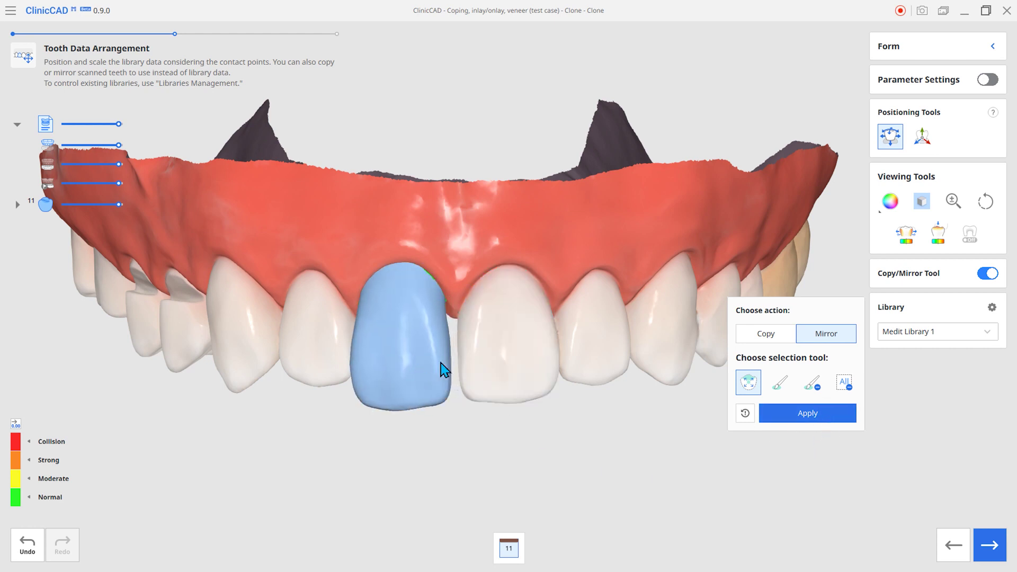
right_click_drag(474, 286, 485, 278)
left_click_drag(439, 349, 440, 355)
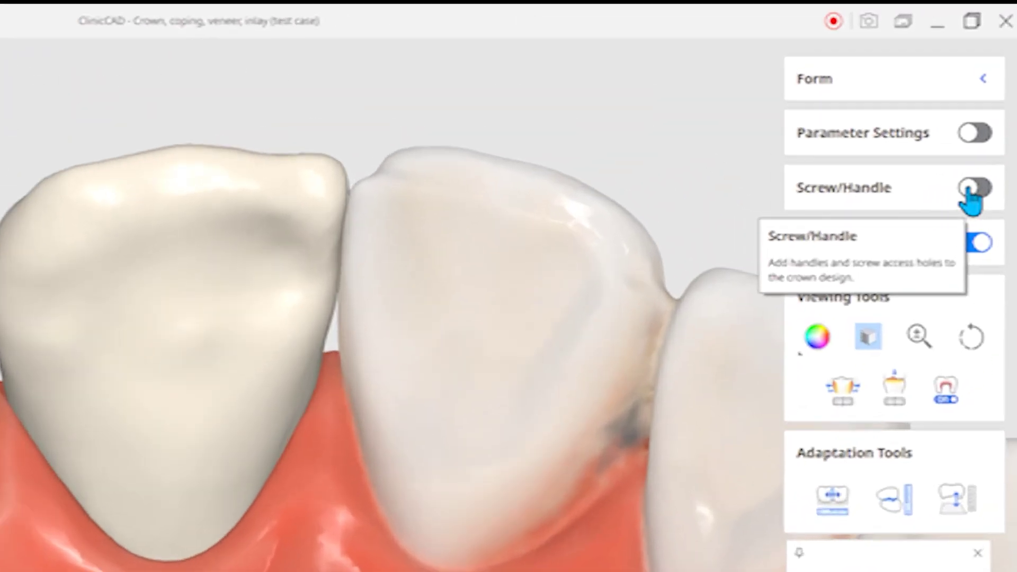
Step: Add a screw hole with a 0.8 mm radius and 8.3 mm height through the inner face of crown 11
left_click(969, 188)
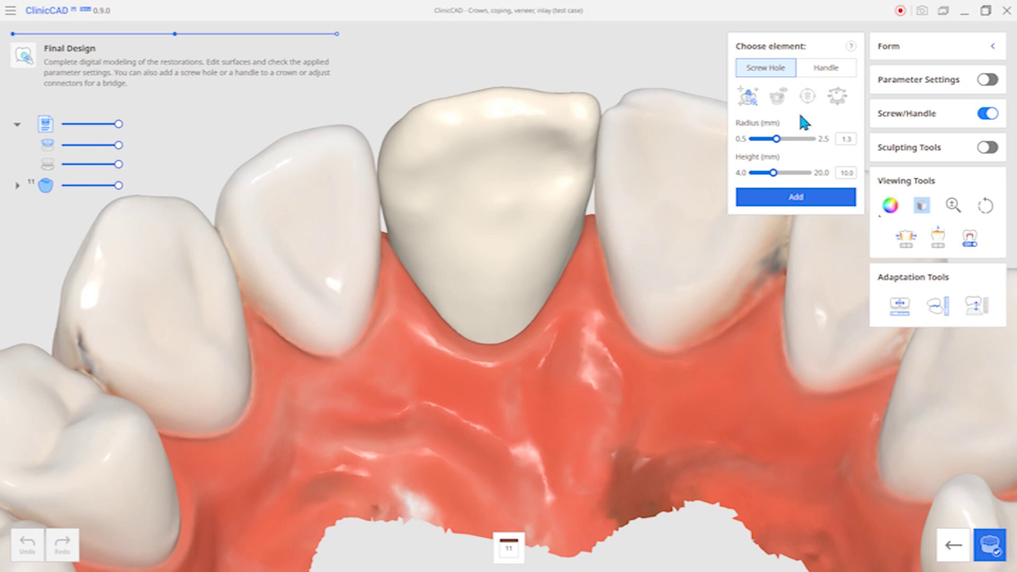
right_click_drag(458, 304, 618, 329)
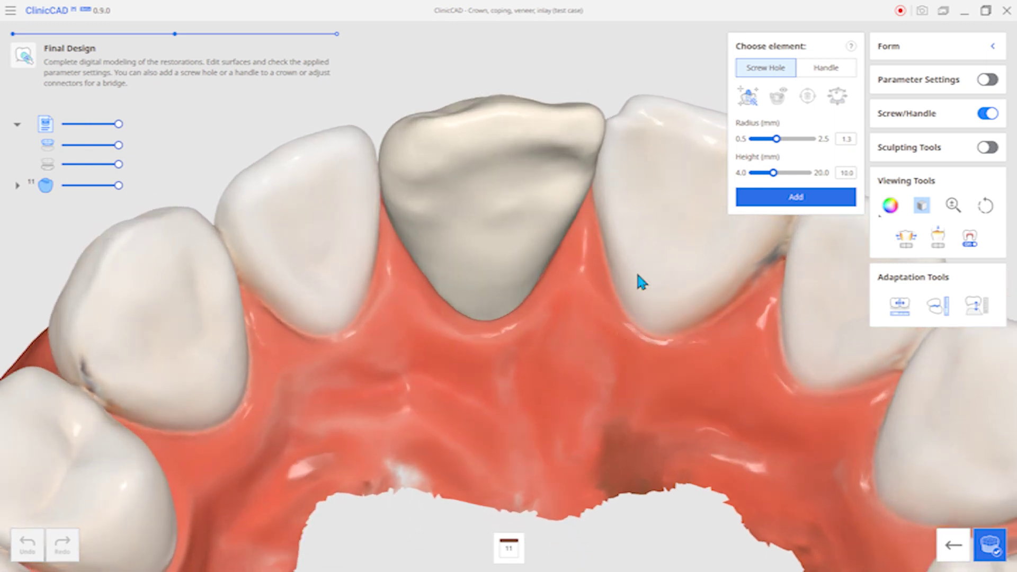
left_click(750, 102)
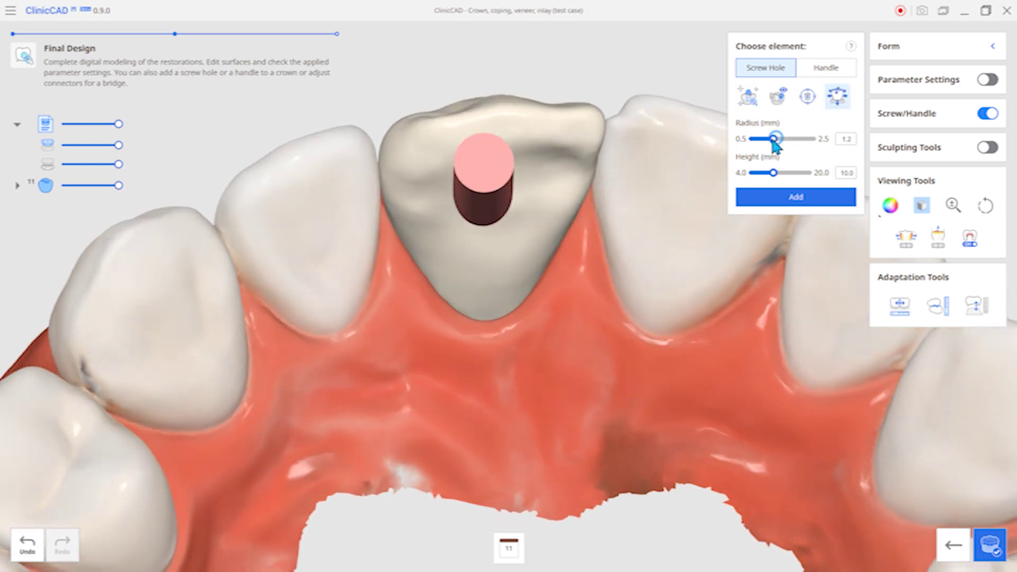
left_click_drag(773, 139, 762, 139)
right_click_drag(487, 348, 690, 397)
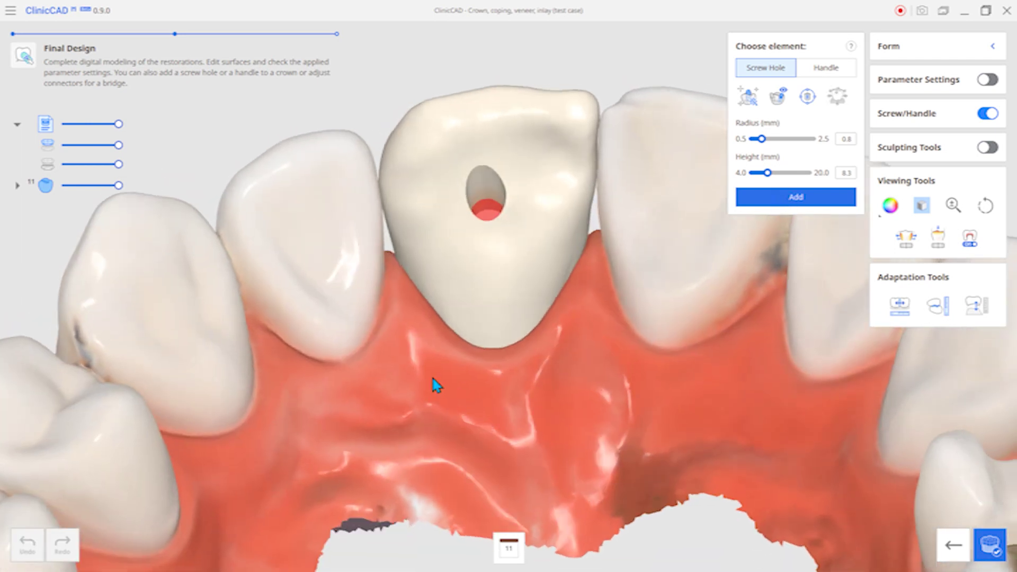
Step: Add a handle with a 0.6 mm radius and 2.3 mm height near the gingival edge of crown 11
right_click_drag(667, 421, 450, 448)
left_click(749, 100)
right_click_drag(609, 339, 725, 297)
left_click_drag(770, 139, 758, 139)
left_click_drag(767, 173, 762, 172)
left_click(796, 199)
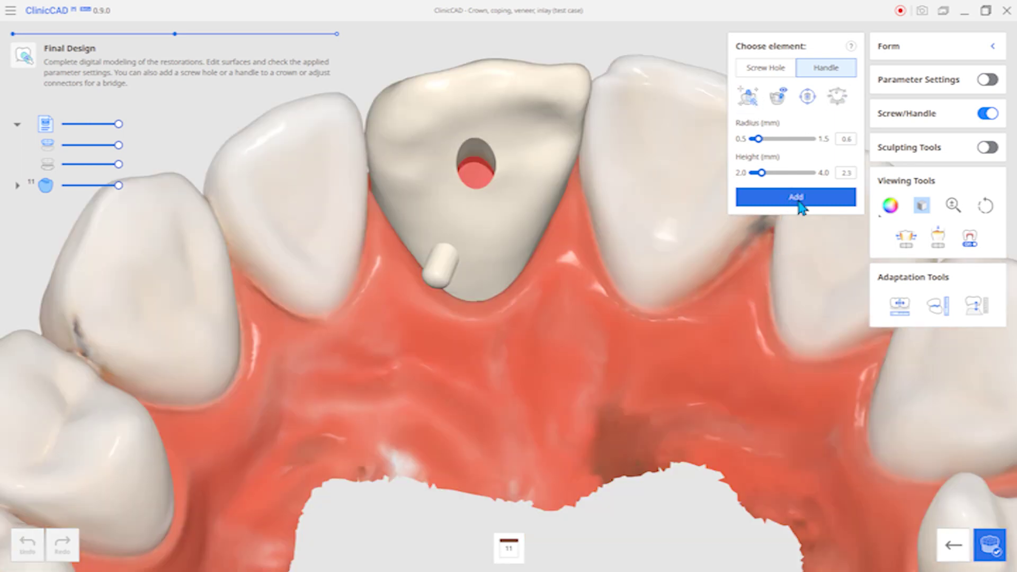
right_click_drag(502, 404, 434, 297)
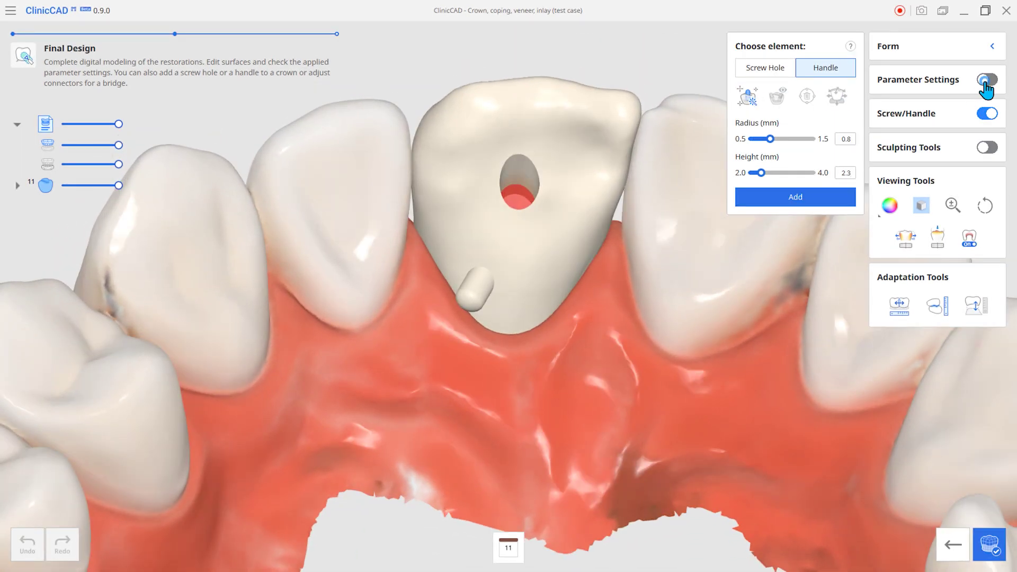
Step: Show the outer parameter settings for the restoration
left_click(985, 80)
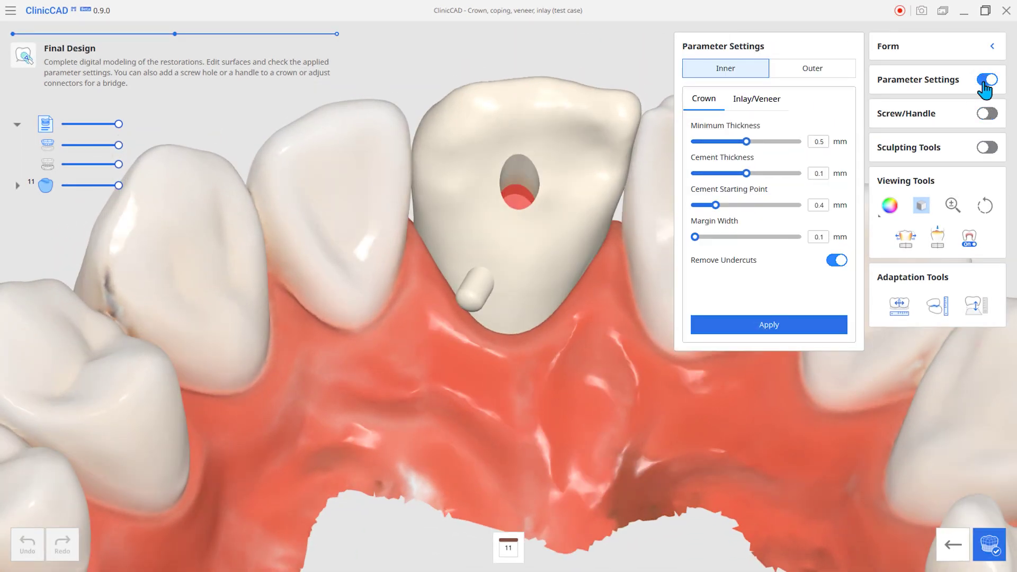
left_click(830, 74)
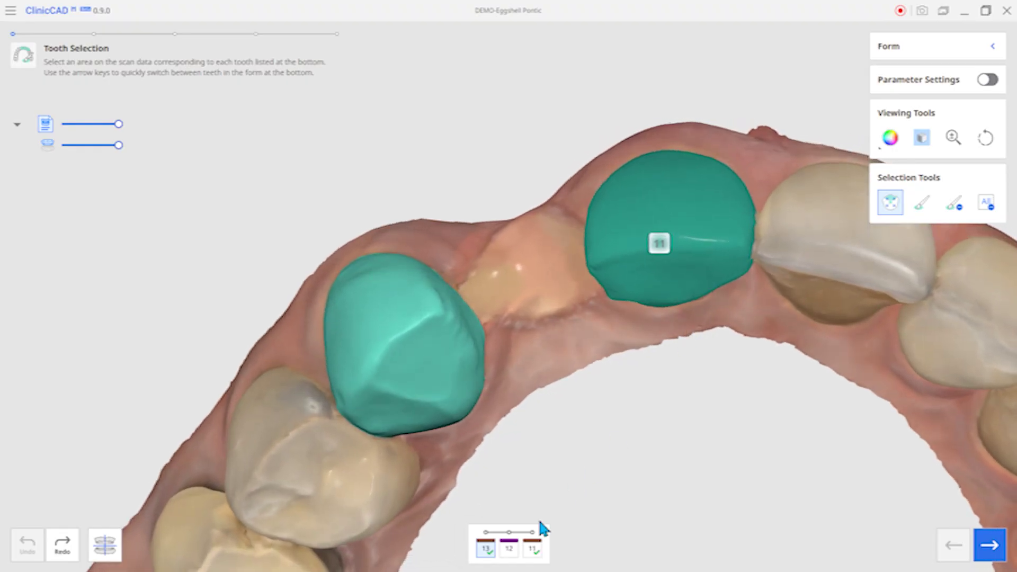
Step: Switch to tooth 11 in the eggshell pontic case and advance through tooth selection and margins to tooth data arrangement
left_click(532, 549)
left_click(990, 545)
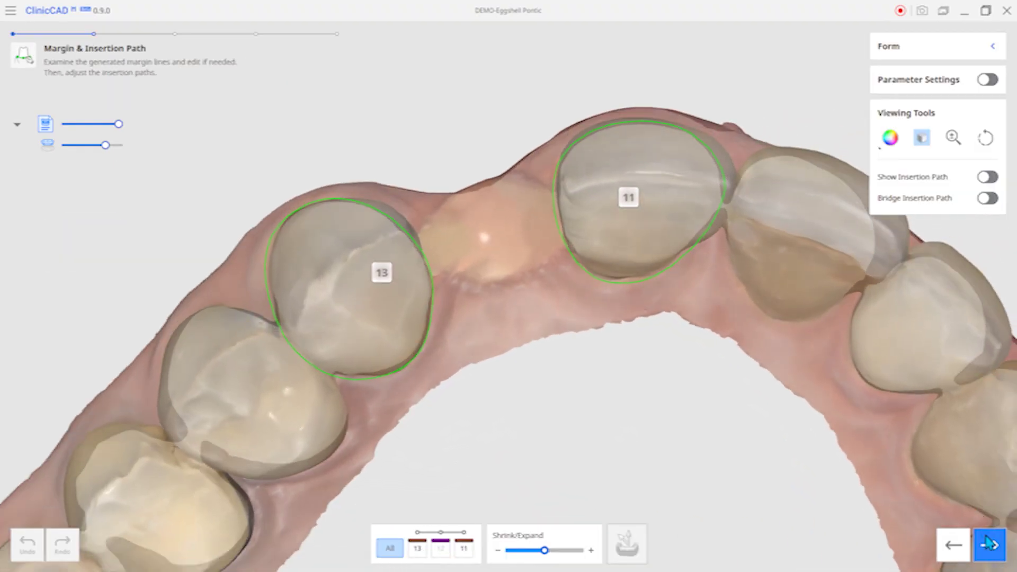
left_click(989, 544)
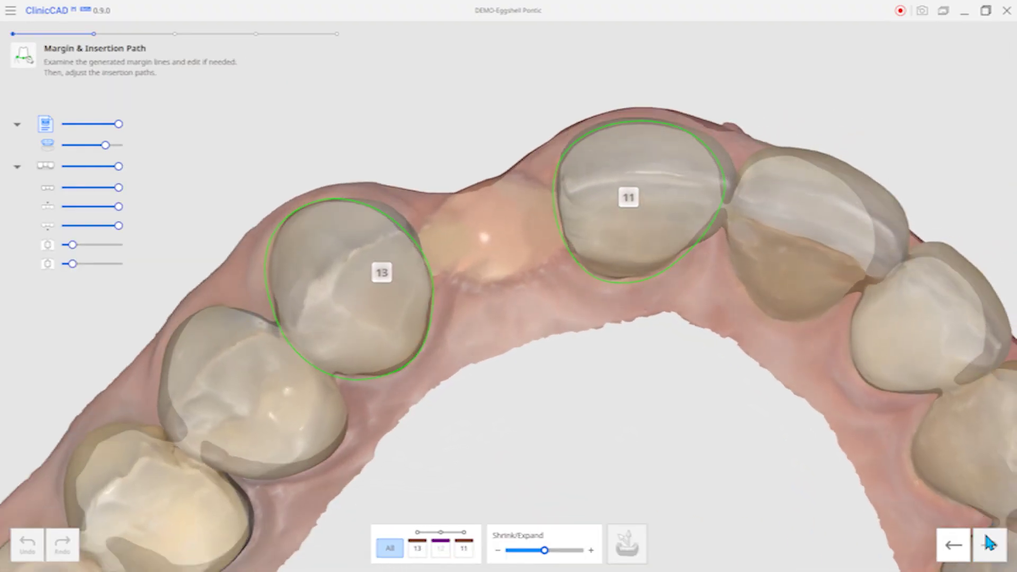
Step: Position the pontic library tooth 12 in the gap between teeth 13 and 11 and advance to the next stage
left_click_drag(548, 331, 557, 370)
scroll(557, 369, "down", 3)
right_click_drag(625, 386, 669, 246)
left_click(1001, 544)
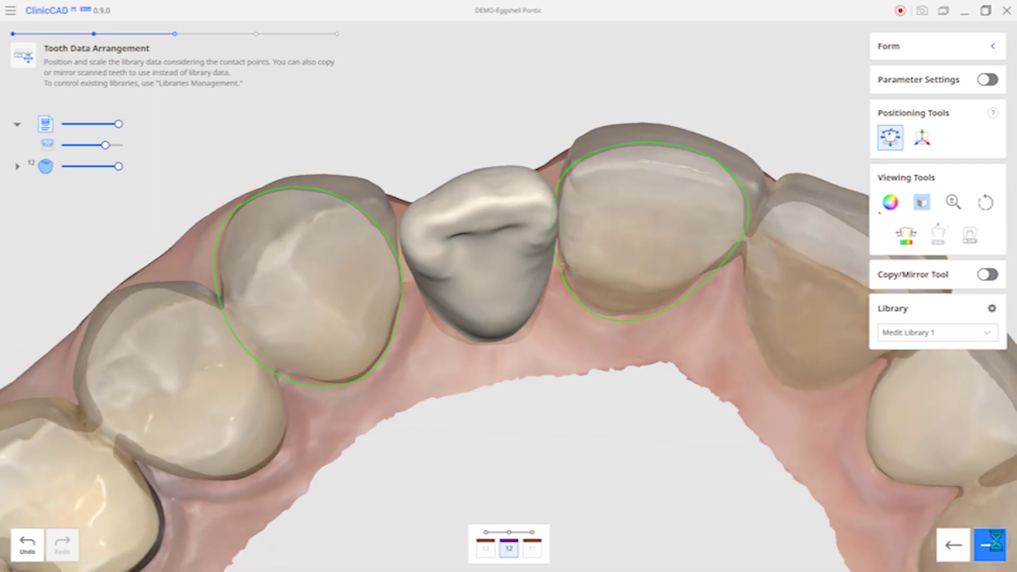
right_click_drag(545, 318, 280, 344)
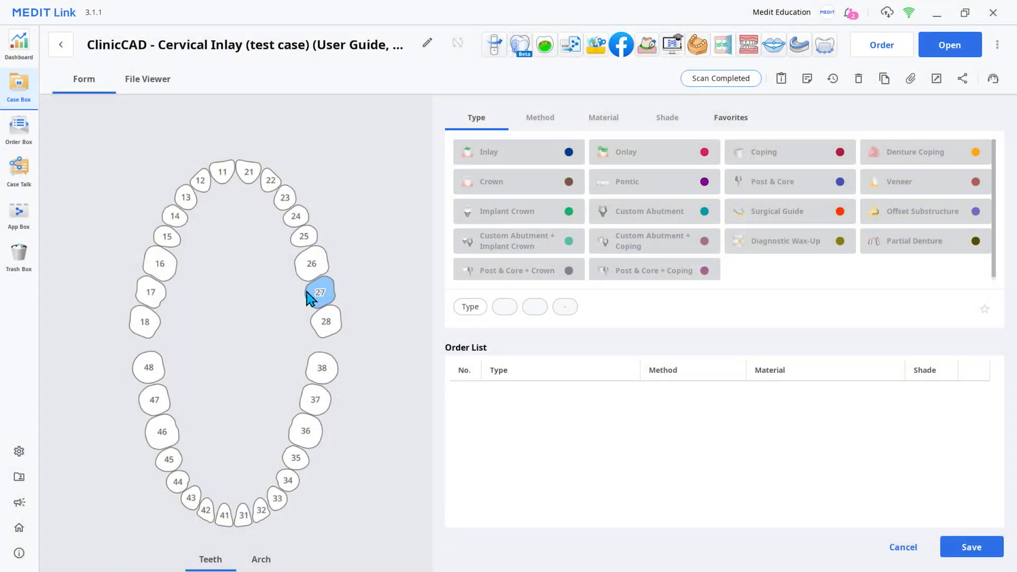
Step: Assign the Offset Substructure type with PMMA material to teeth 14 and 15 in the cervical inlay case form
left_click(176, 220)
left_click(177, 238)
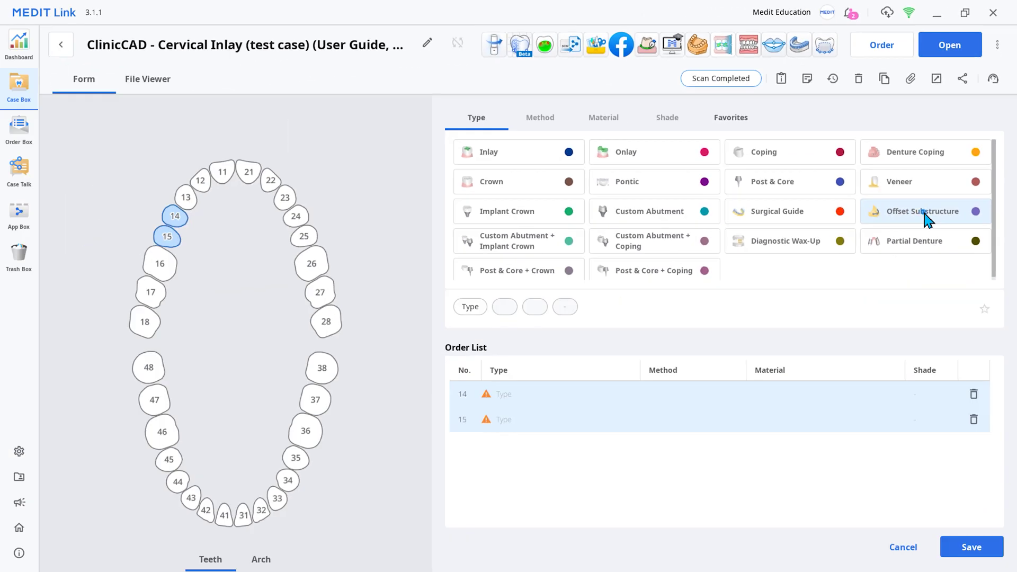
left_click(832, 365)
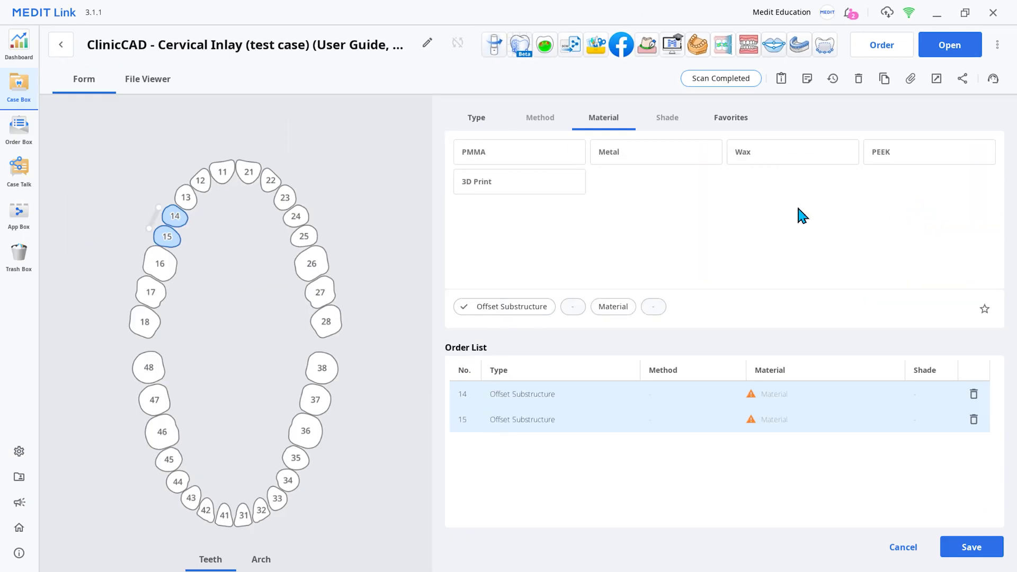
left_click(576, 159)
left_click(852, 180)
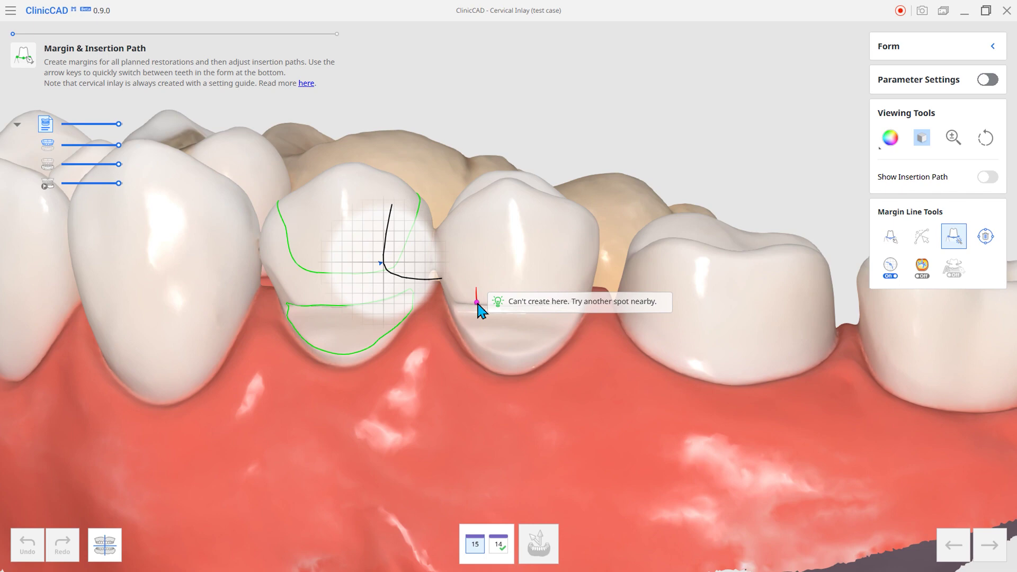
Step: Complete the cervical margin line on tooth 15 and refine the tooth's margins
left_click(463, 302)
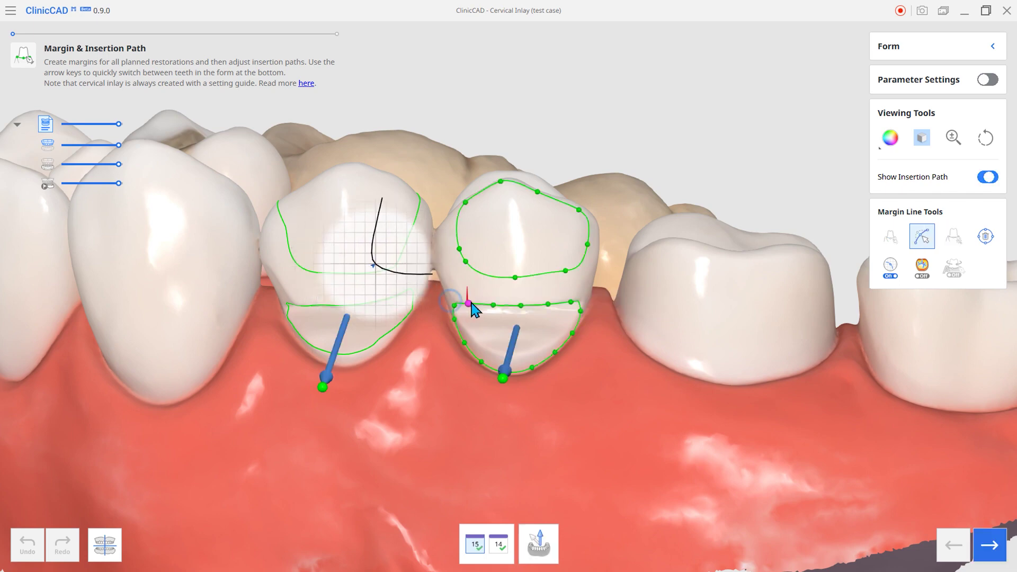
right_click_drag(733, 438, 757, 421)
right_click_drag(626, 304, 594, 316)
left_click_drag(475, 258, 473, 244)
left_click_drag(512, 249, 517, 239)
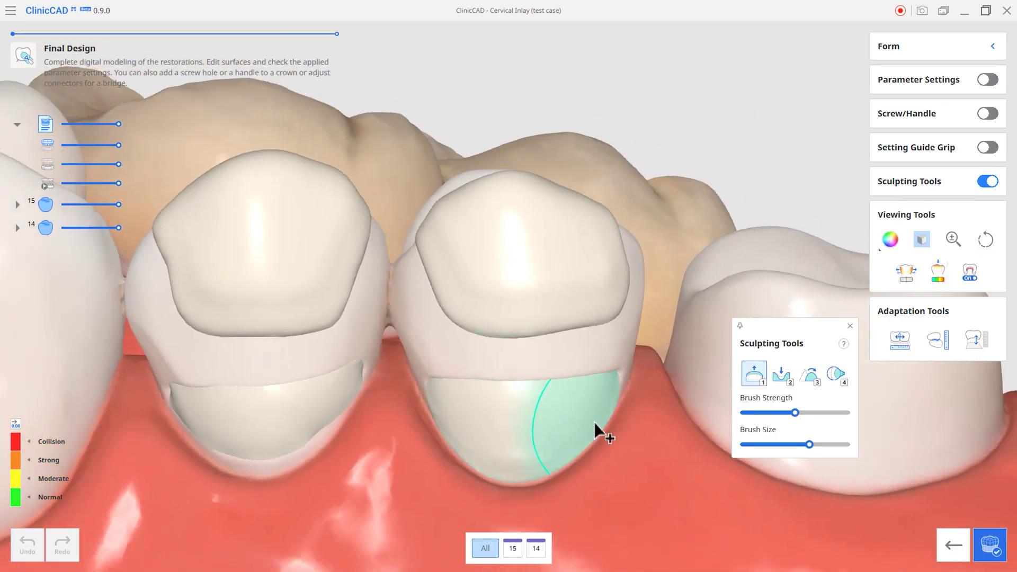
Step: Enable the setting guide grips for the cervical inlays on teeth 15 and 14
right_click_drag(597, 429, 593, 473)
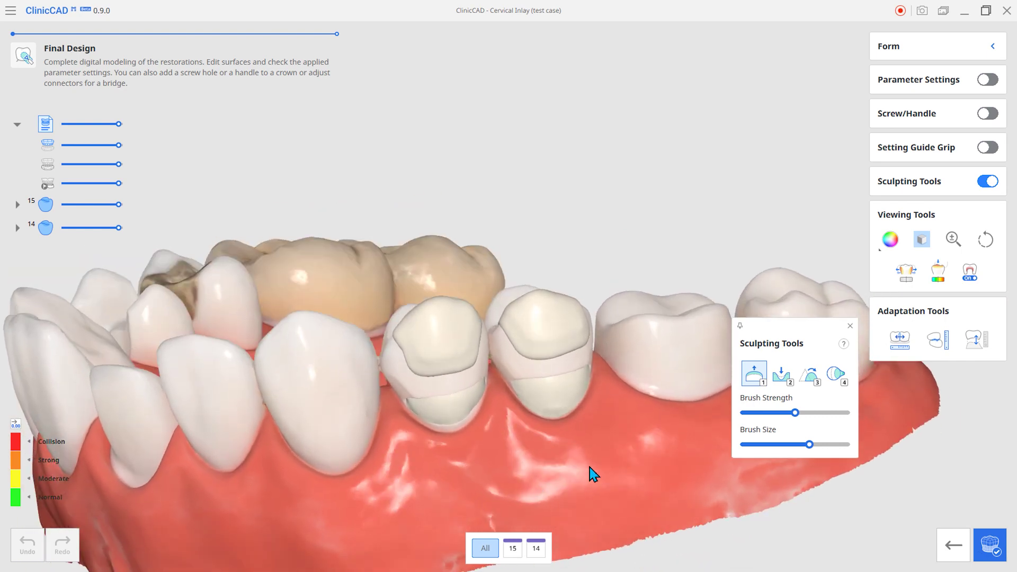
left_click(988, 149)
mouse_move(328, 349)
right_mouse_down()
mouse_move(526, 280)
mouse_move(566, 362)
mouse_move(39, 307)
mouse_move(279, 333)
mouse_move(293, 310)
right_mouse_up()
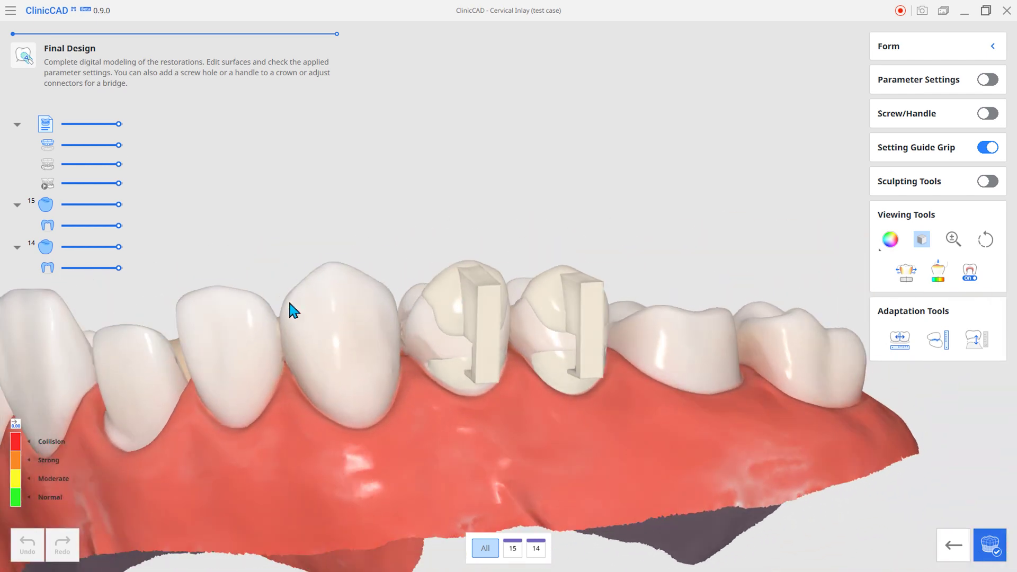
Step: Fade out and toggle the maxilla scan to examine the setting guides and inlays from several sides
left_click_drag(119, 145, 47, 149)
right_click_drag(349, 368, 183, 405)
left_click(46, 146)
right_click_drag(330, 308, 835, 472)
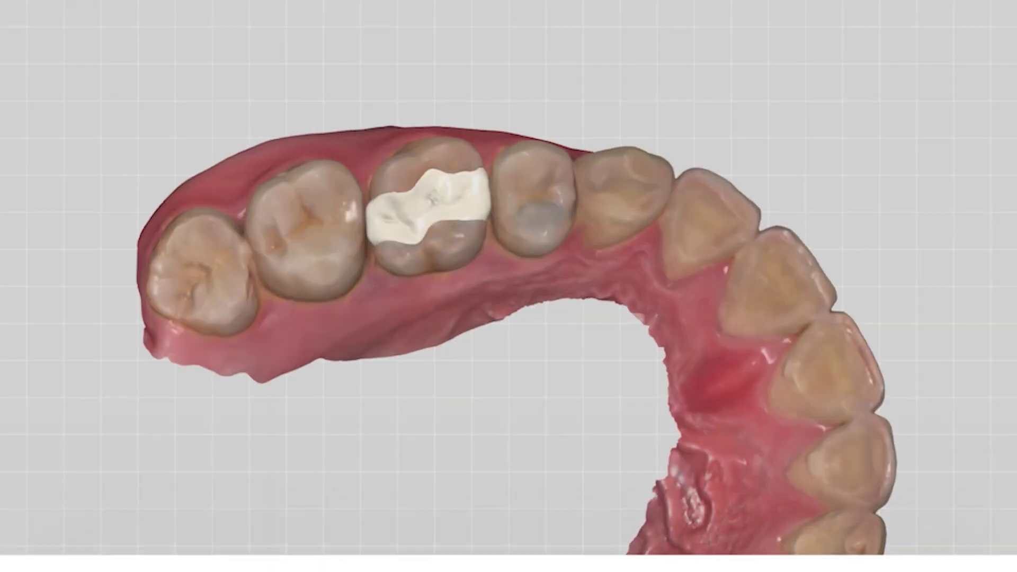